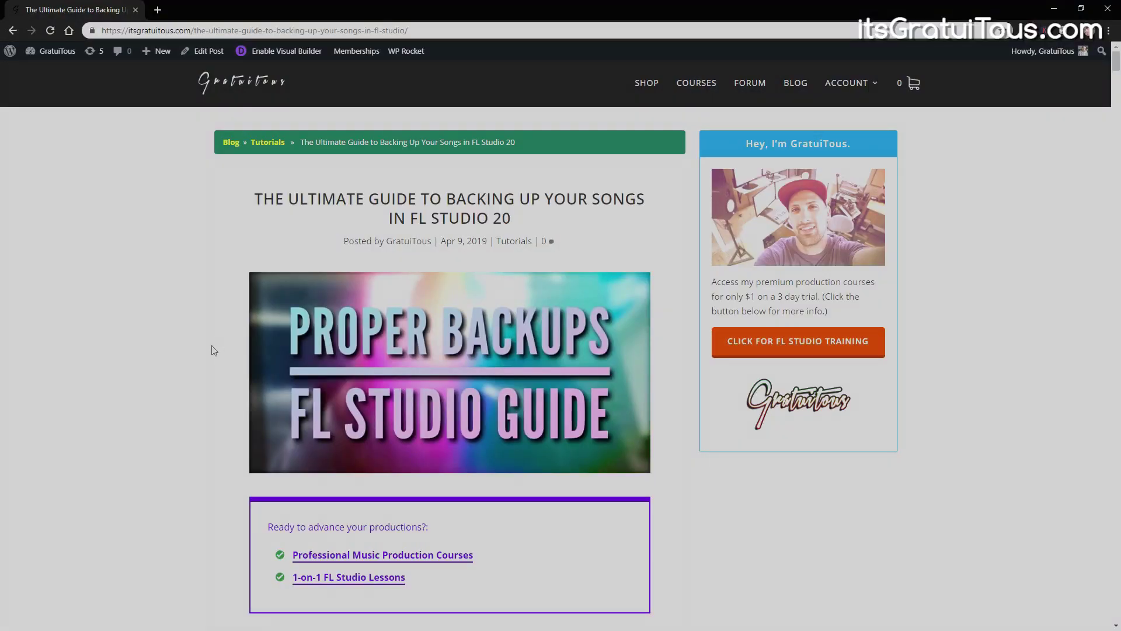
Step: Scroll the FL Studio backup guide to 'The Custom Folder Approach' section, then hide the browser
{"action": "scroll", "coordinate": [210, 350], "scroll_direction": "down", "scroll_amount": 20}
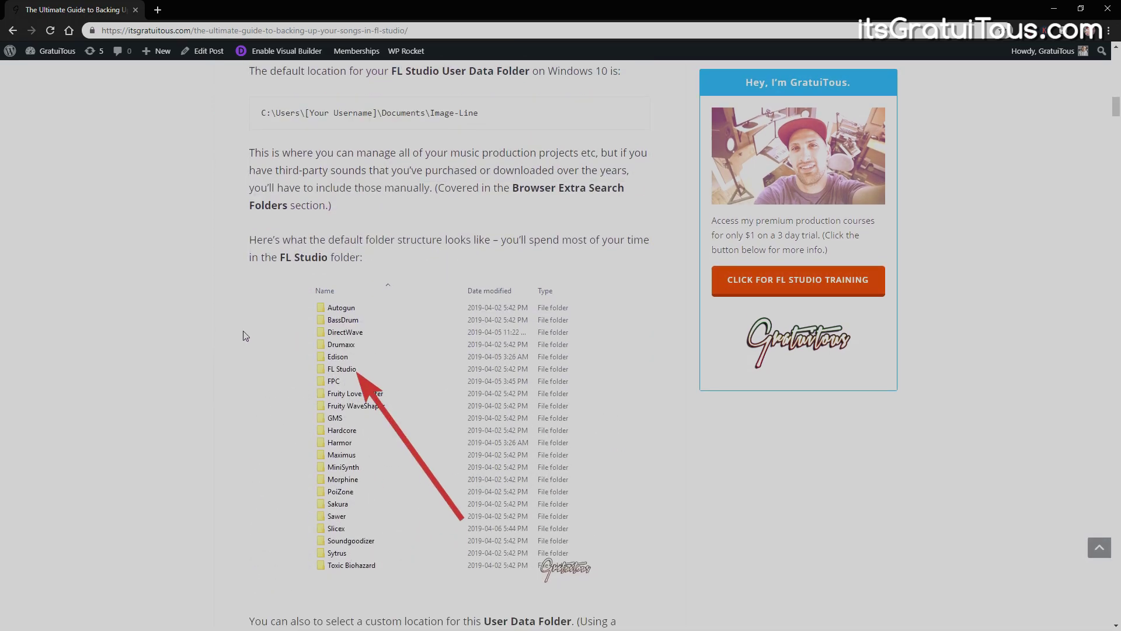
{"action": "scroll", "coordinate": [243, 337], "scroll_direction": "down", "scroll_amount": 8}
{"action": "scroll", "coordinate": [244, 336], "scroll_direction": "up", "scroll_amount": 2}
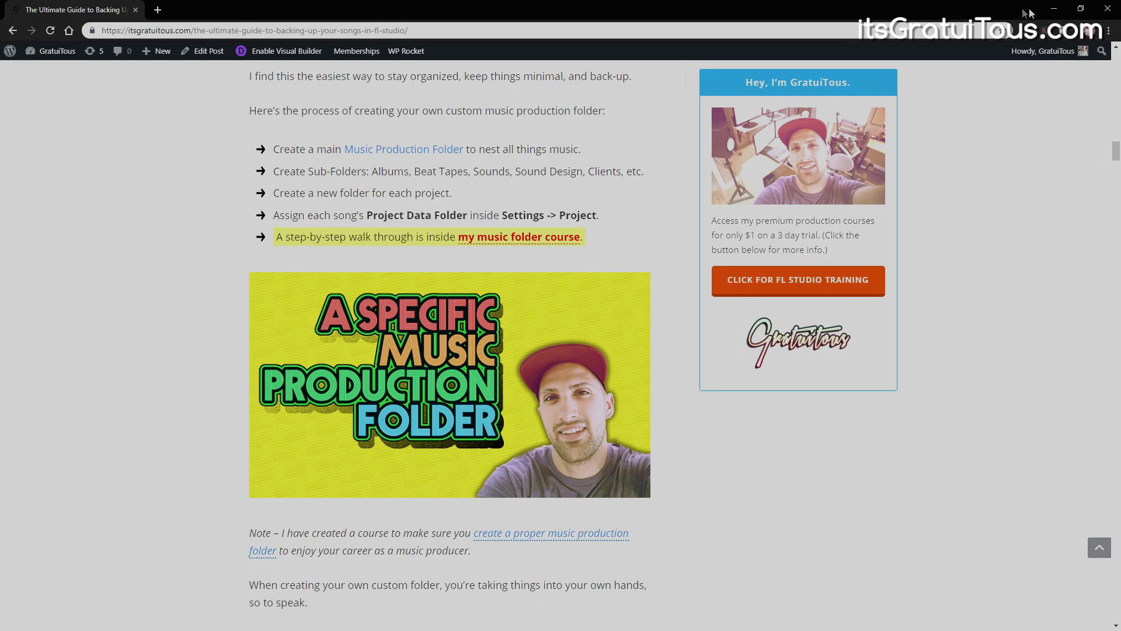
{"action": "left_click", "coordinate": [1054, 8]}
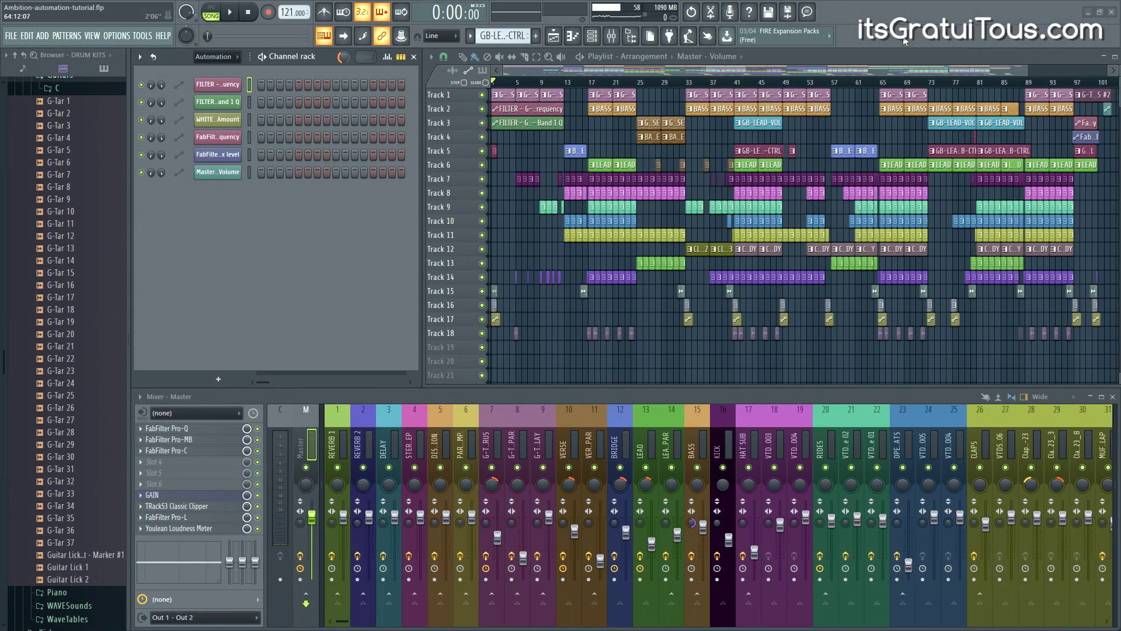
Step: Browse Vol. 8 > BTBG-V8-MIXED > Ambition > ambition-sounds in File Explorer, then return to FL Studio
{"action": "key", "text": "alt+Tab"}
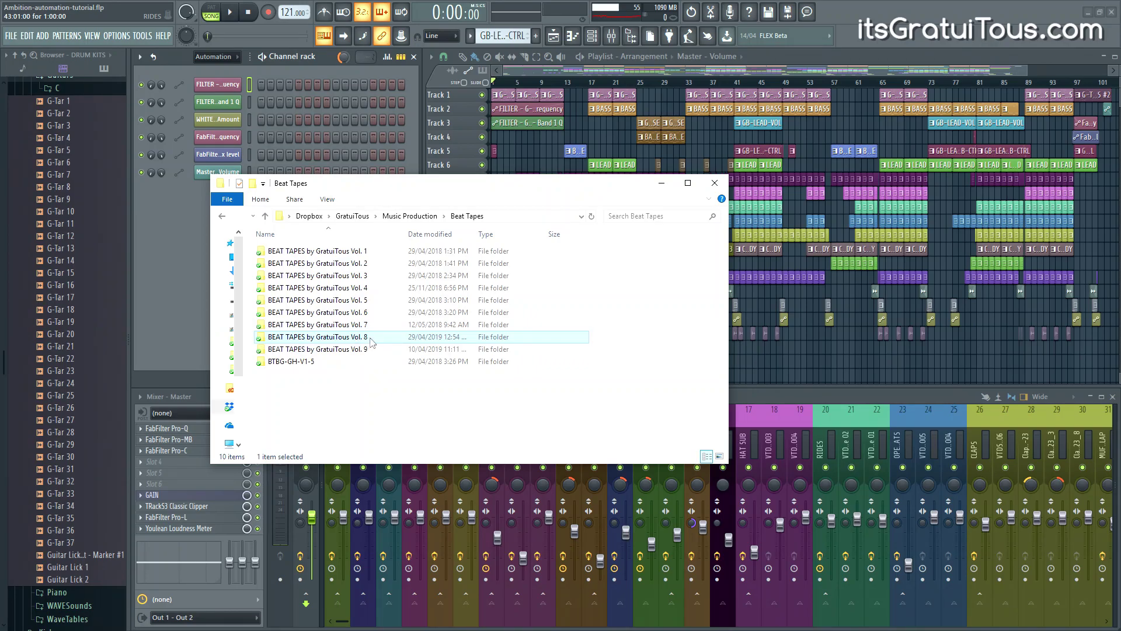
{"action": "mouse_move", "coordinate": [376, 342]}
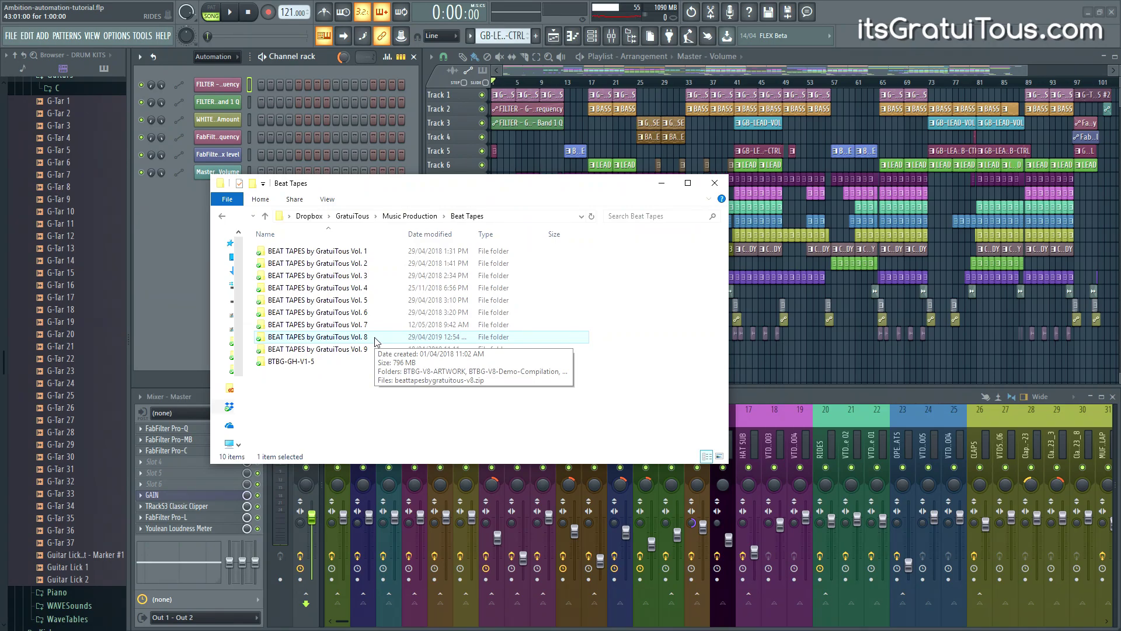
{"action": "double_click", "coordinate": [363, 336]}
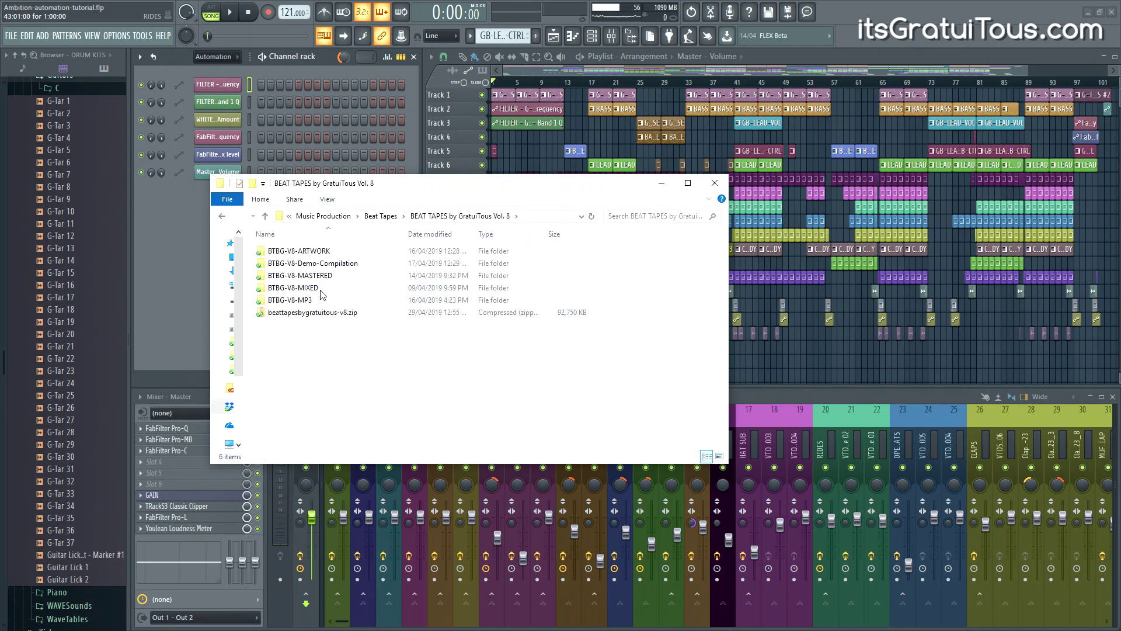
{"action": "double_click", "coordinate": [310, 287]}
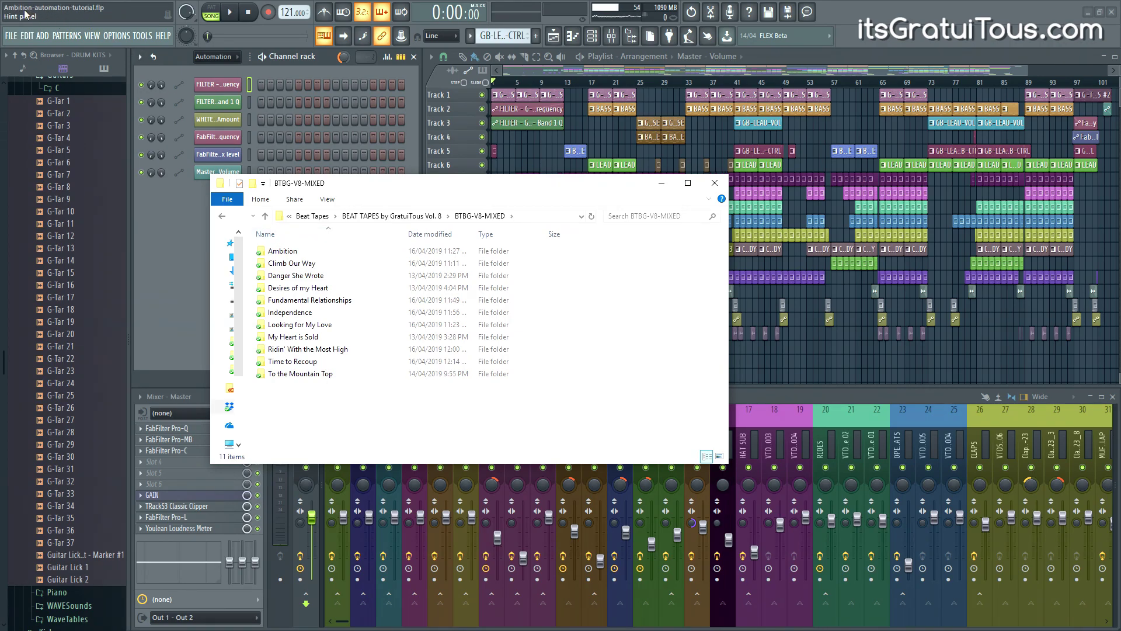
{"action": "double_click", "coordinate": [282, 251]}
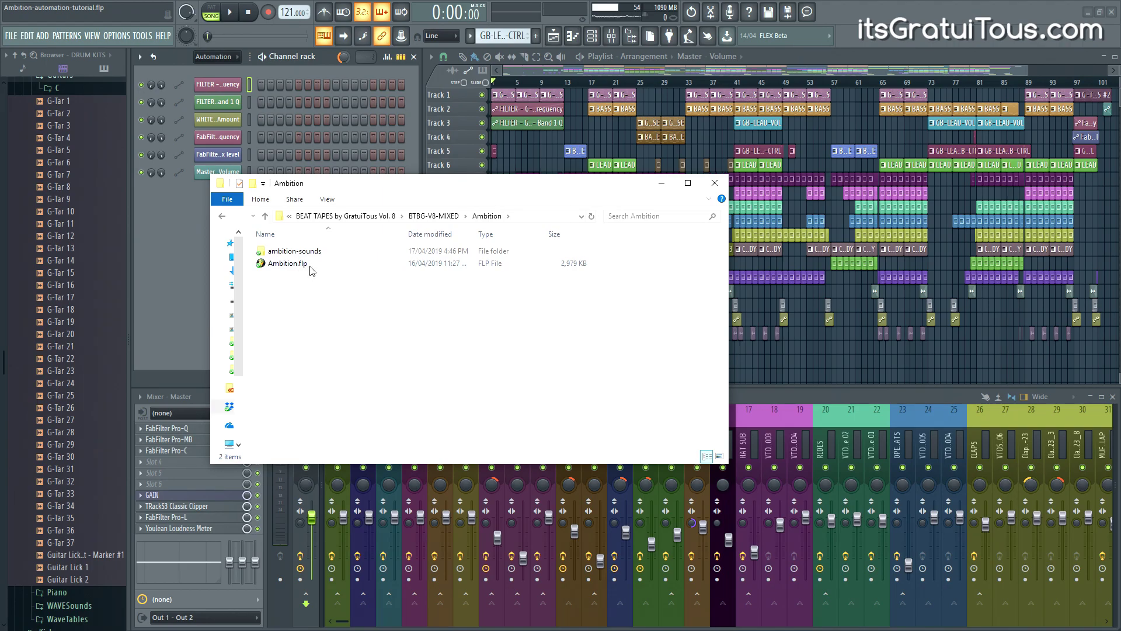
{"action": "left_click", "coordinate": [314, 255]}
{"action": "double_click", "coordinate": [314, 255]}
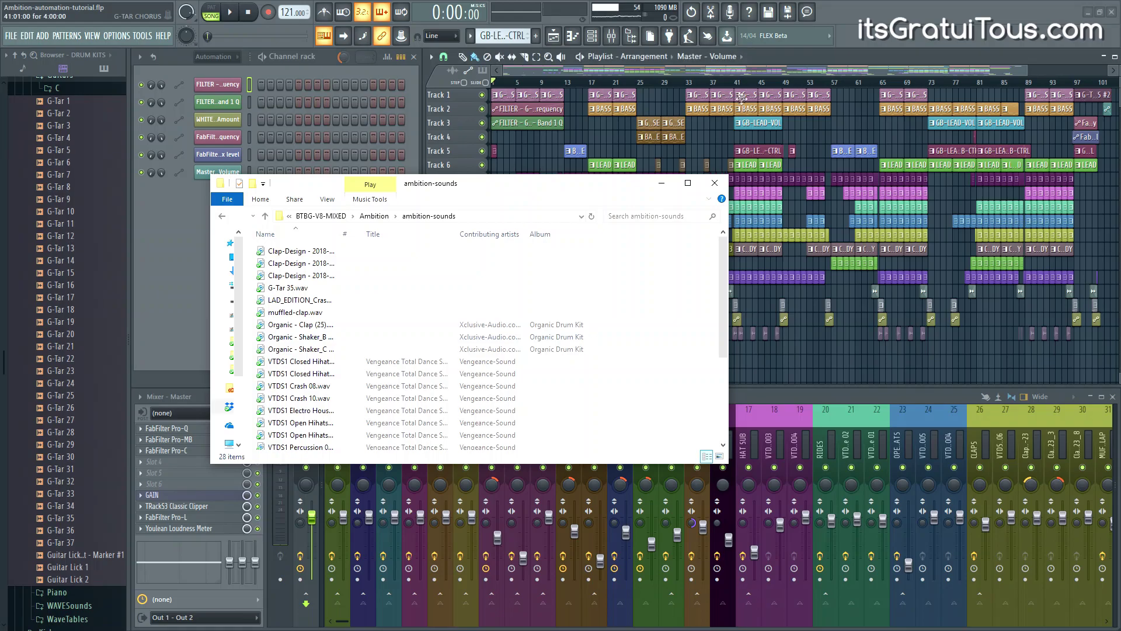
{"action": "left_click", "coordinate": [768, 55]}
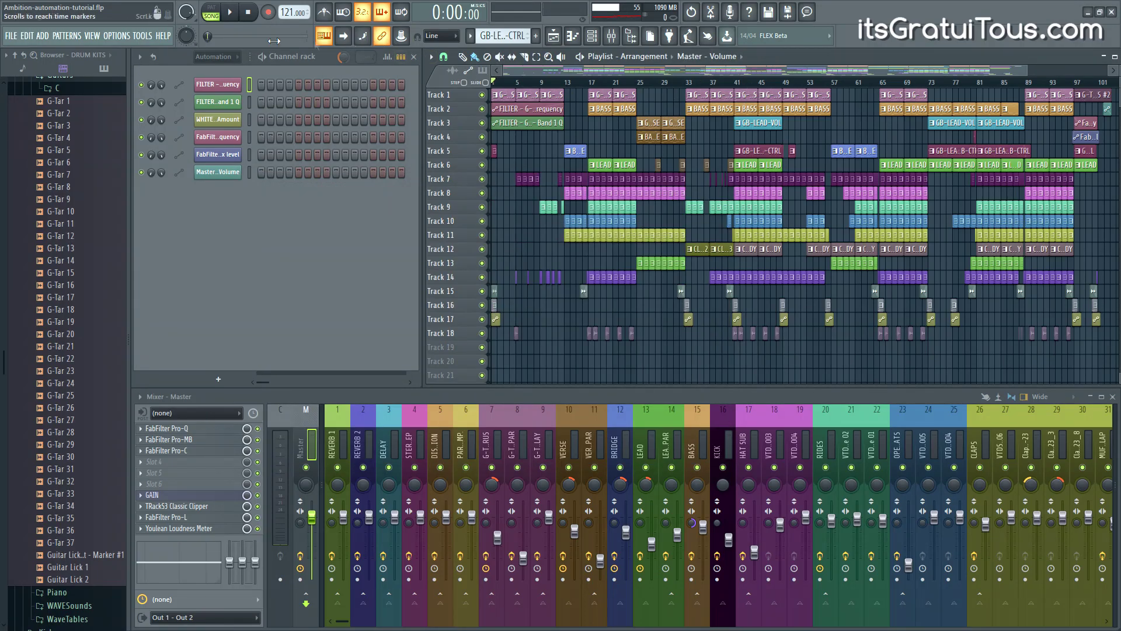
Step: Review the Collect project data files dialog for the 28 files, close it uncollected, and go up to Ambition
{"action": "left_click", "coordinate": [11, 36]}
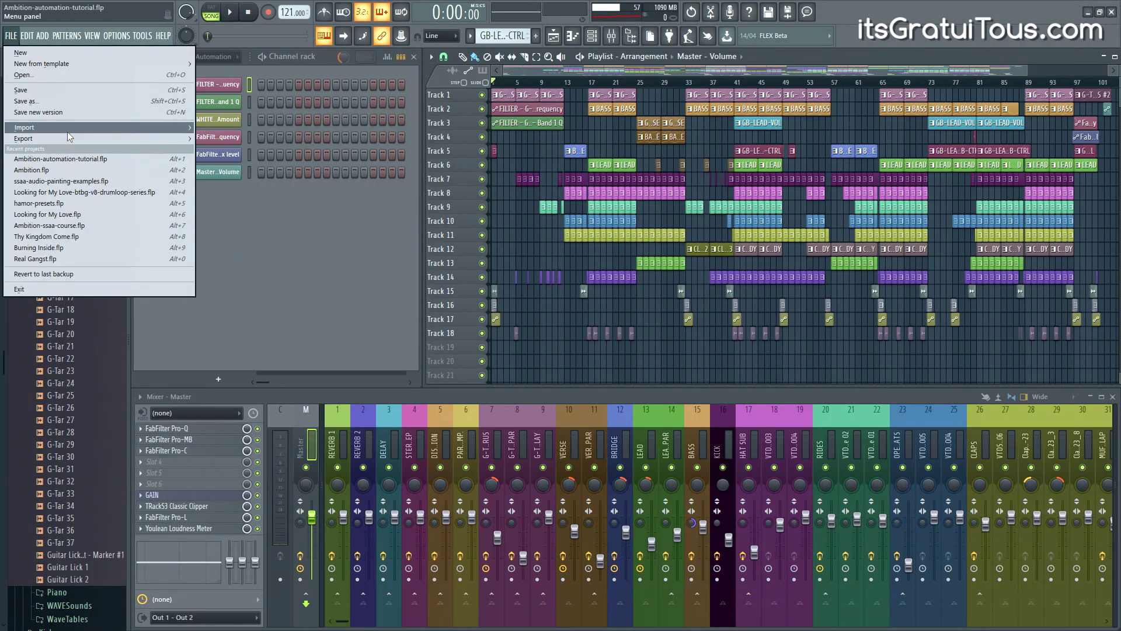
{"action": "mouse_move", "coordinate": [69, 138]}
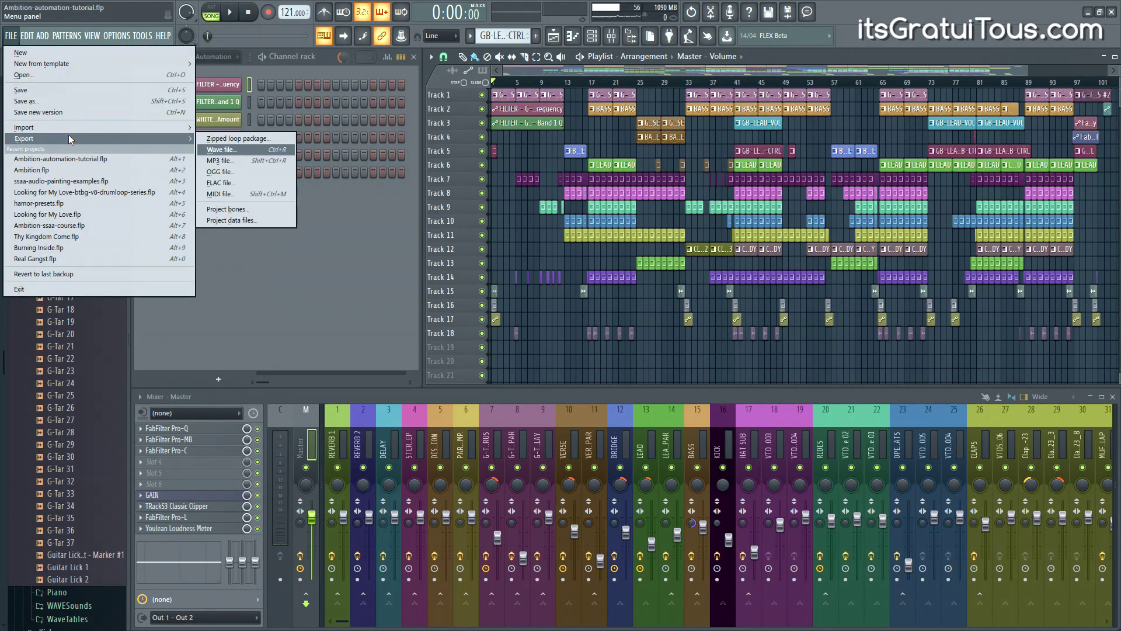
{"action": "left_click", "coordinate": [240, 222]}
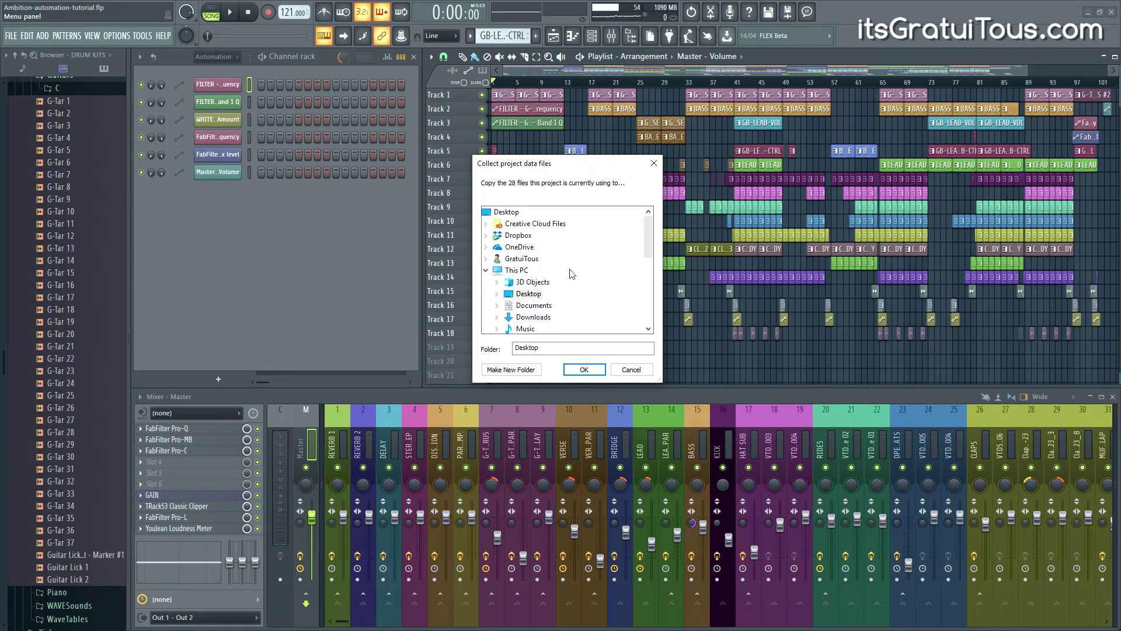
{"action": "scroll", "coordinate": [571, 273], "scroll_direction": "down", "scroll_amount": 1}
{"action": "left_click", "coordinate": [654, 163]}
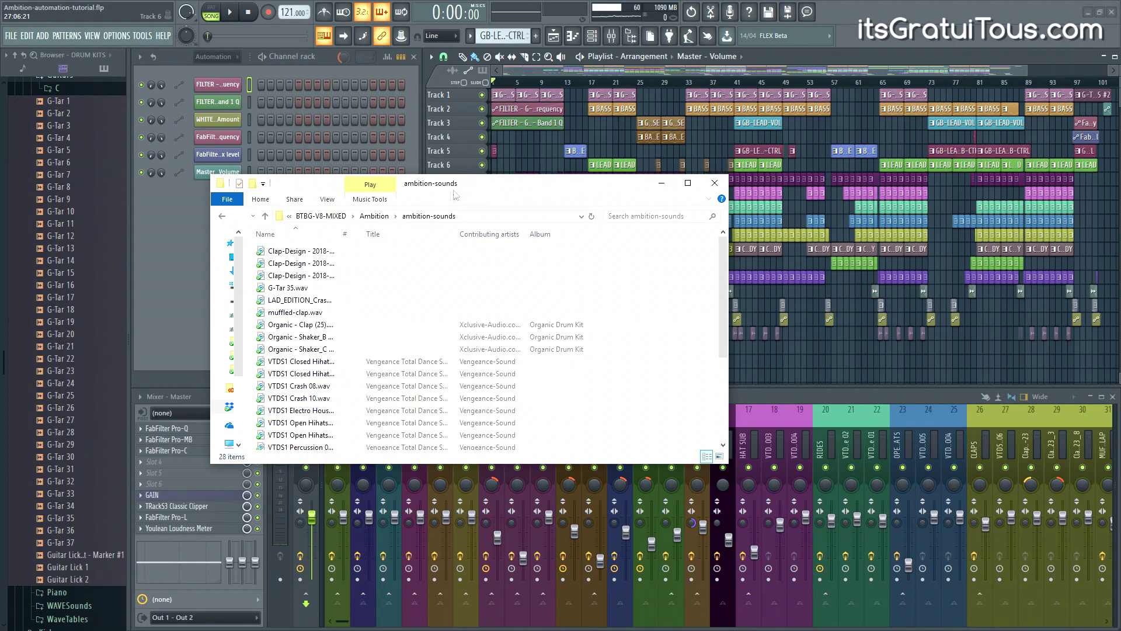
{"action": "left_click", "coordinate": [383, 216]}
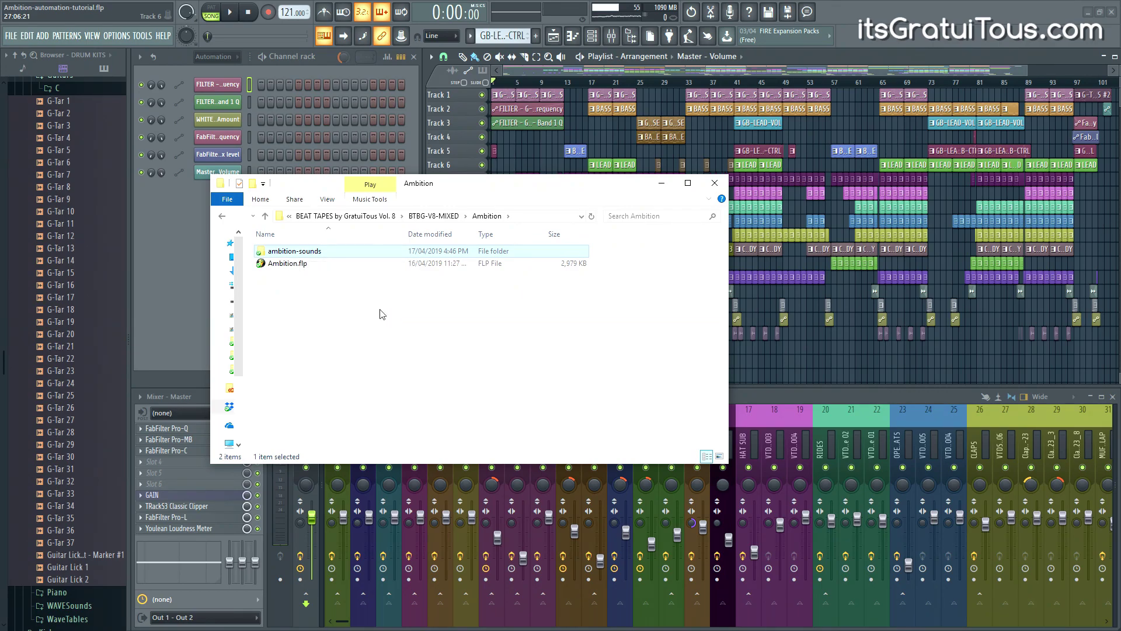
Step: Inspect the ambition-sounds folder's sample files, then go back to the Ambition folder
{"action": "double_click", "coordinate": [319, 252]}
{"action": "scroll", "coordinate": [334, 257], "scroll_direction": "down", "scroll_amount": 3}
{"action": "scroll", "coordinate": [336, 261], "scroll_direction": "up", "scroll_amount": 3}
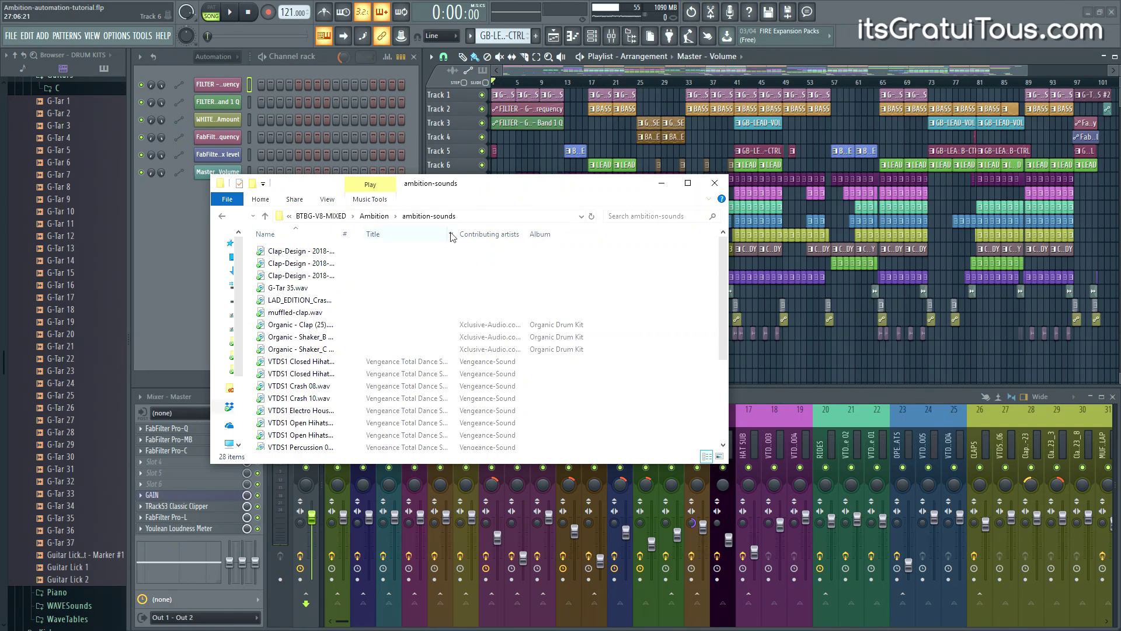
{"action": "key", "text": "BackSpace"}
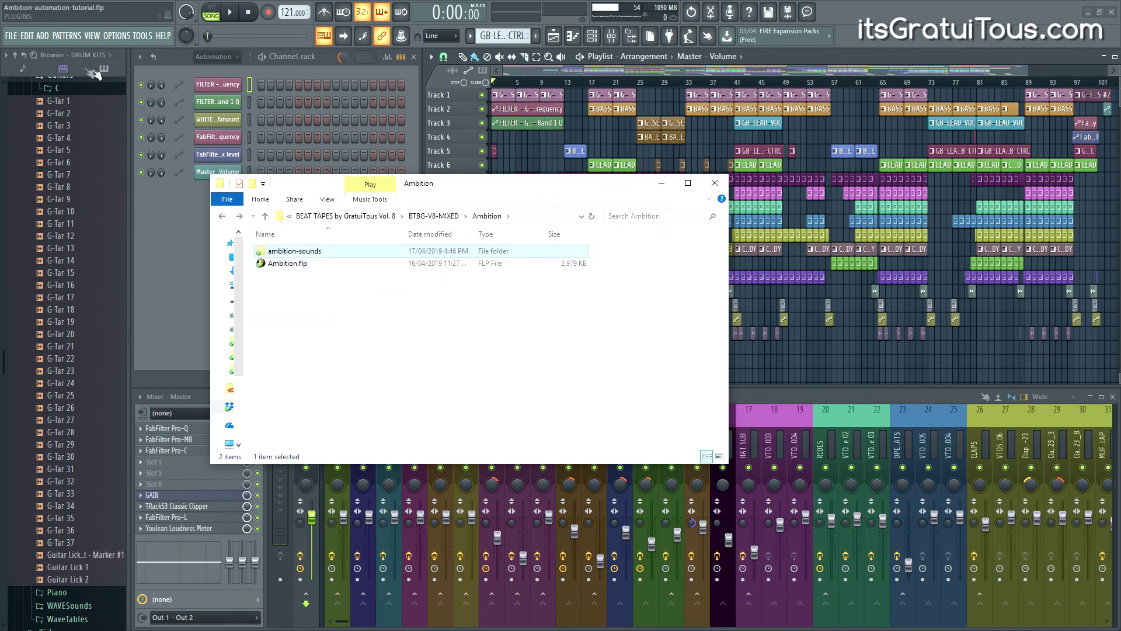
{"action": "left_click", "coordinate": [11, 36]}
Step: Render the song as Ambition-automation-tutorial.wav to the Desktop
{"action": "mouse_move", "coordinate": [71, 139]}
{"action": "left_click", "coordinate": [242, 151]}
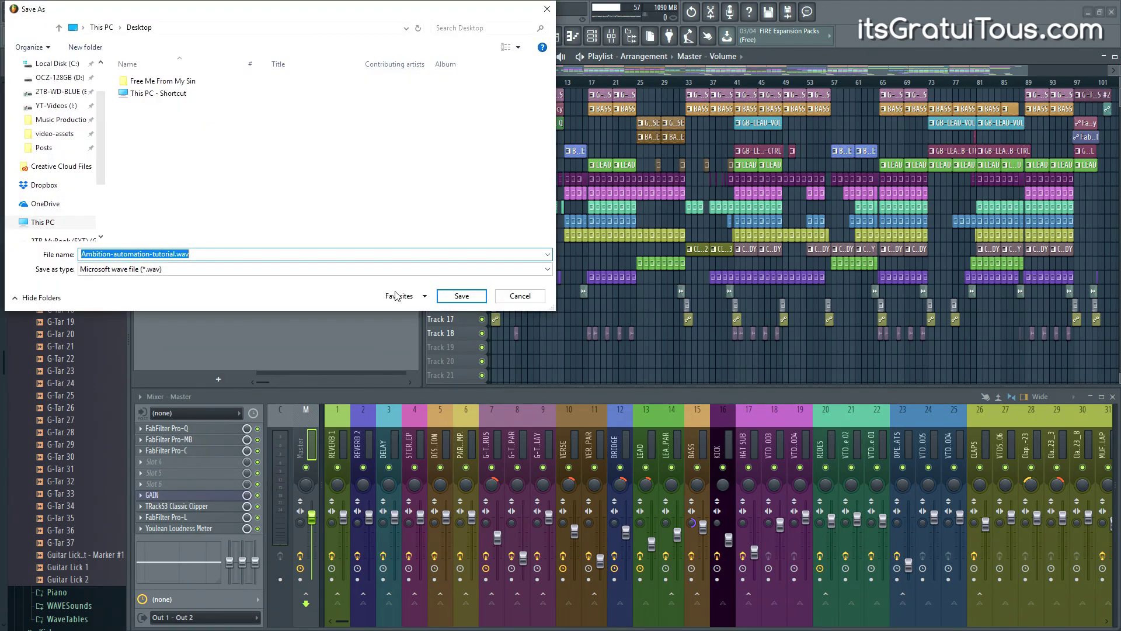
{"action": "scroll", "coordinate": [102, 117], "scroll_direction": "down", "scroll_amount": 1}
{"action": "scroll", "coordinate": [102, 117], "scroll_direction": "up", "scroll_amount": 1}
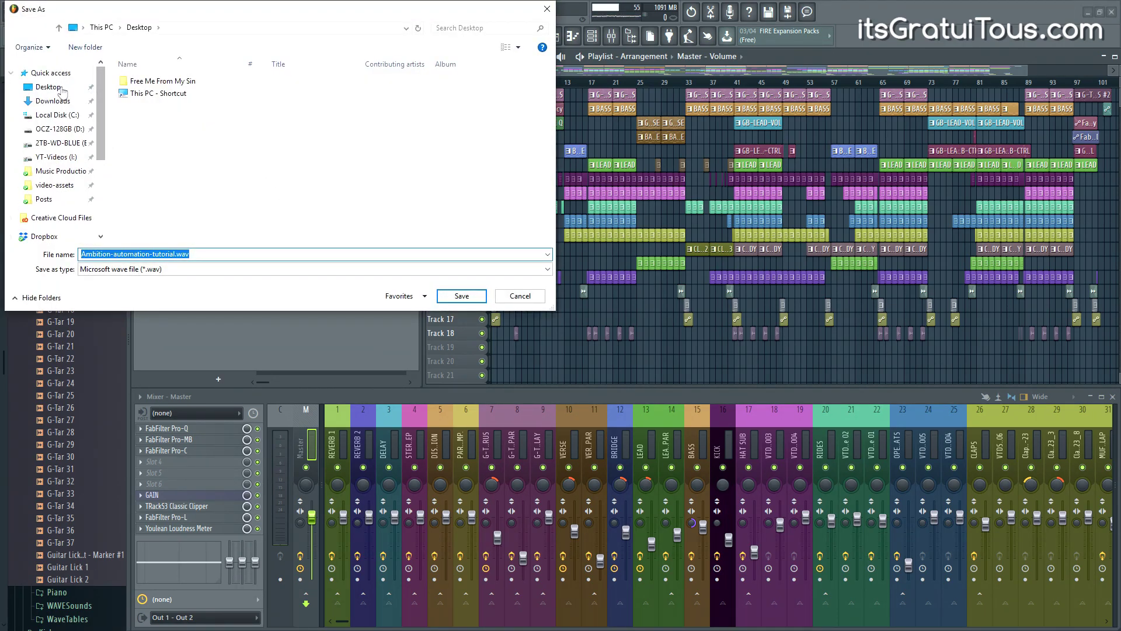
{"action": "left_click", "coordinate": [48, 87]}
{"action": "left_click", "coordinate": [473, 299]}
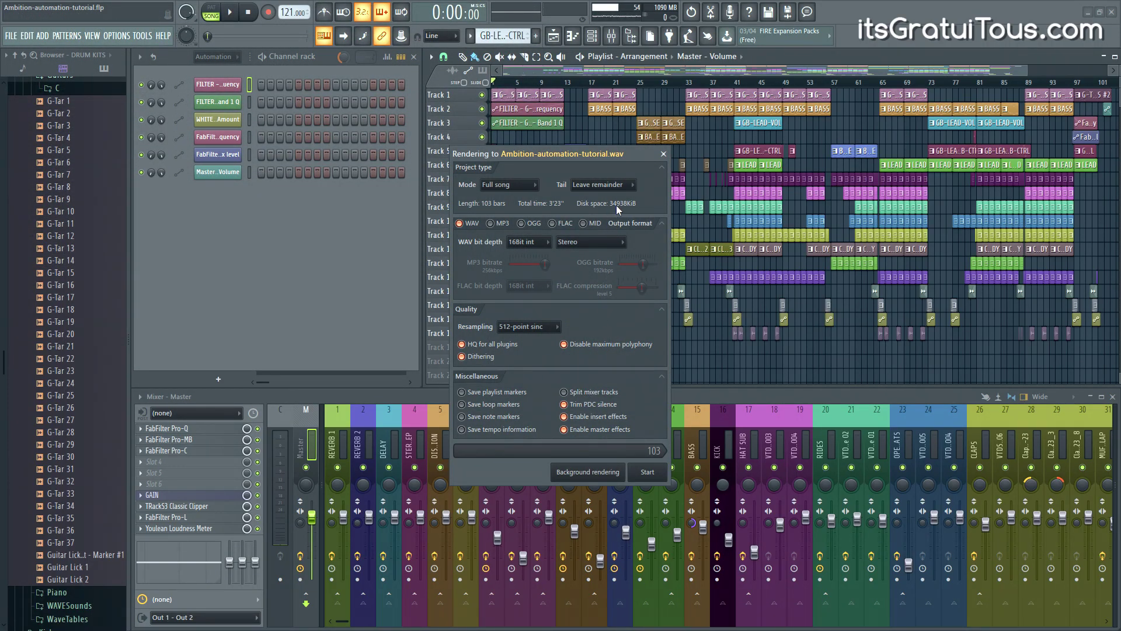
Step: Tick and then untick Split mixer tracks, and close the render window
{"action": "left_click", "coordinate": [587, 392]}
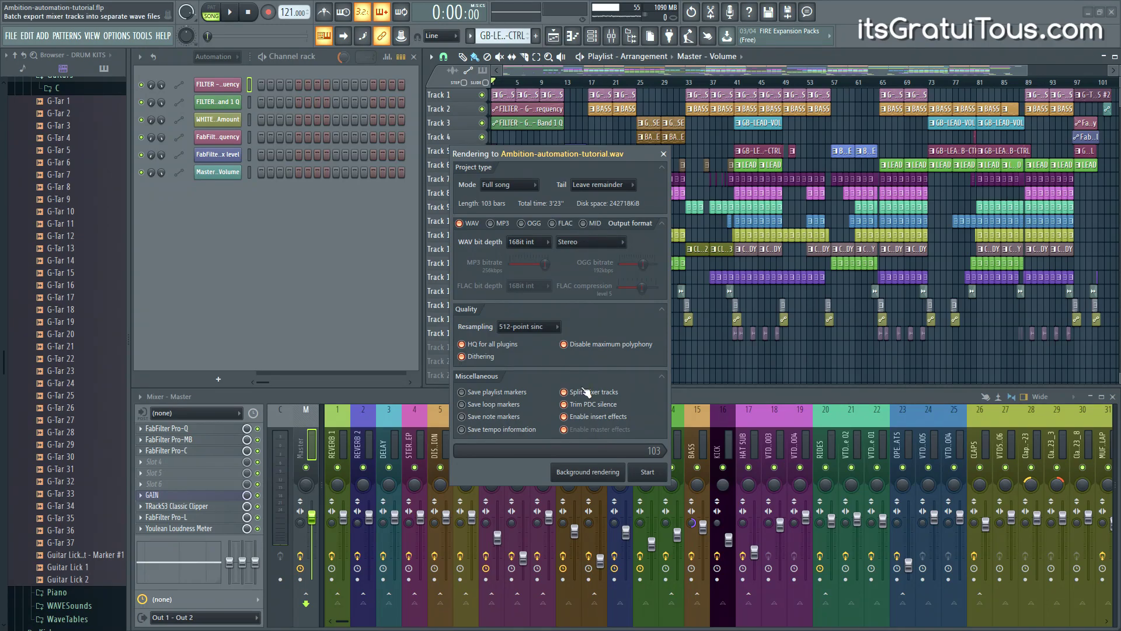
{"action": "left_click", "coordinate": [587, 392]}
{"action": "left_click", "coordinate": [664, 154]}
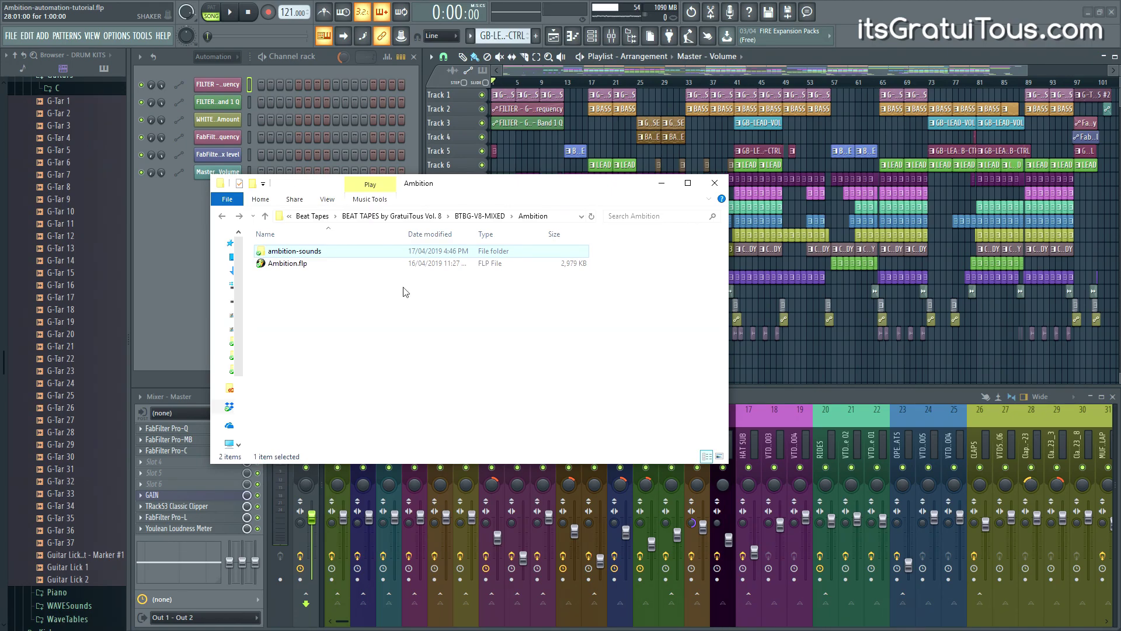
{"action": "left_click", "coordinate": [417, 332]}
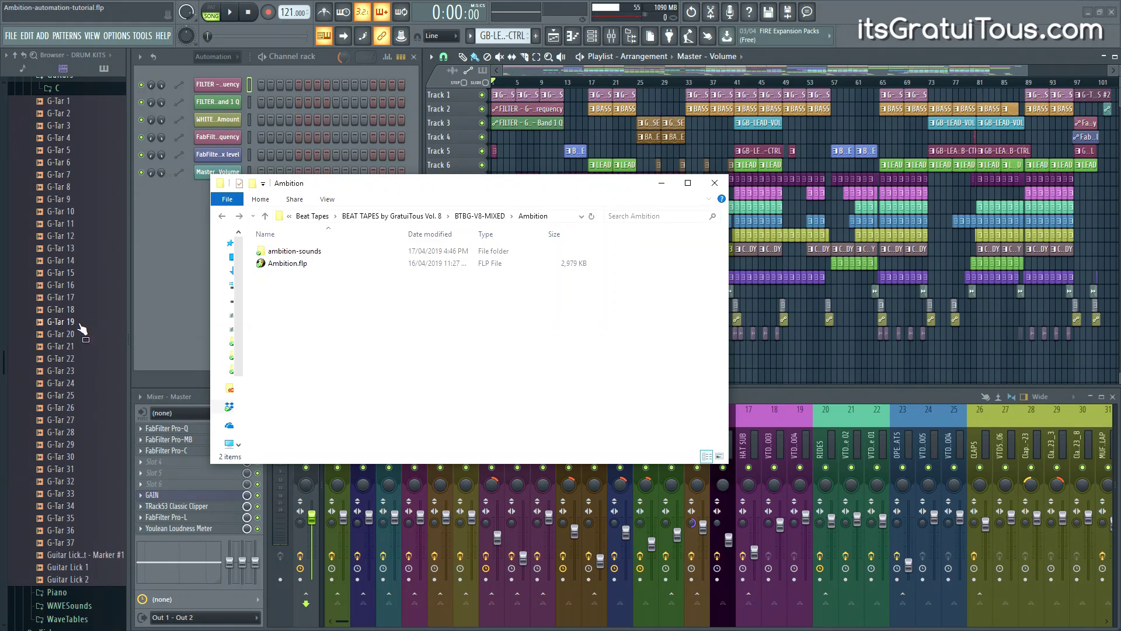
{"action": "mouse_move", "coordinate": [304, 315]}
{"action": "left_mouse_down"}
{"action": "mouse_move", "coordinate": [301, 256]}
{"action": "mouse_move", "coordinate": [312, 253]}
{"action": "left_mouse_up"}
{"action": "left_click", "coordinate": [320, 296]}
{"action": "left_click_drag", "start_coordinate": [306, 267], "coordinate": [312, 291]}
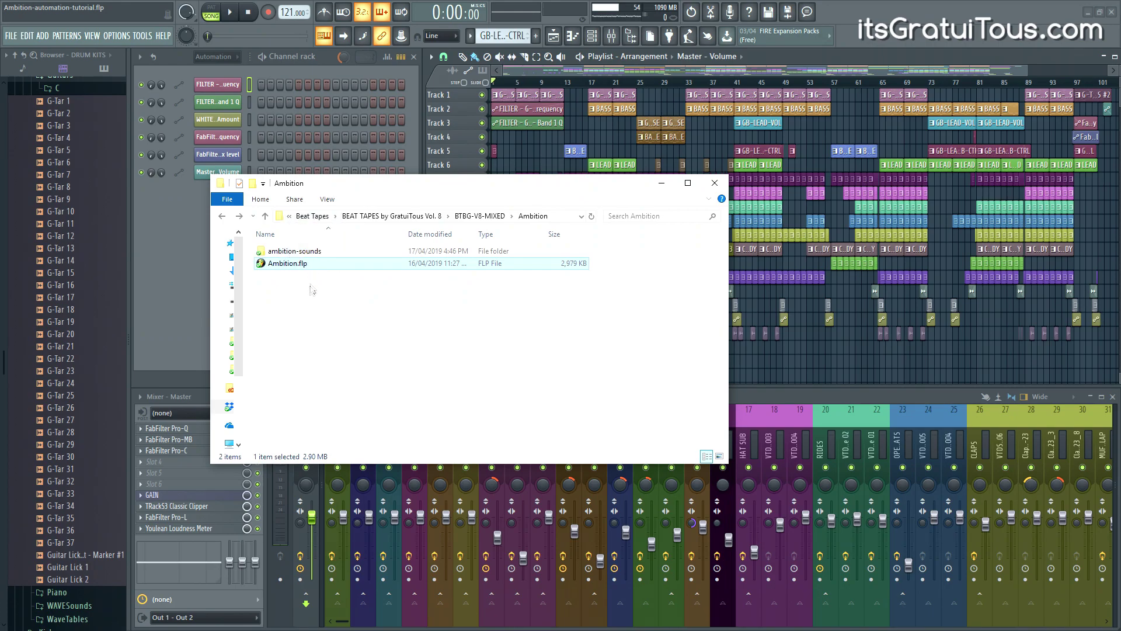
Step: Open Settings with F10 and review the Project and File settings tabs
{"action": "left_click", "coordinate": [205, 294]}
{"action": "key", "text": "F10"}
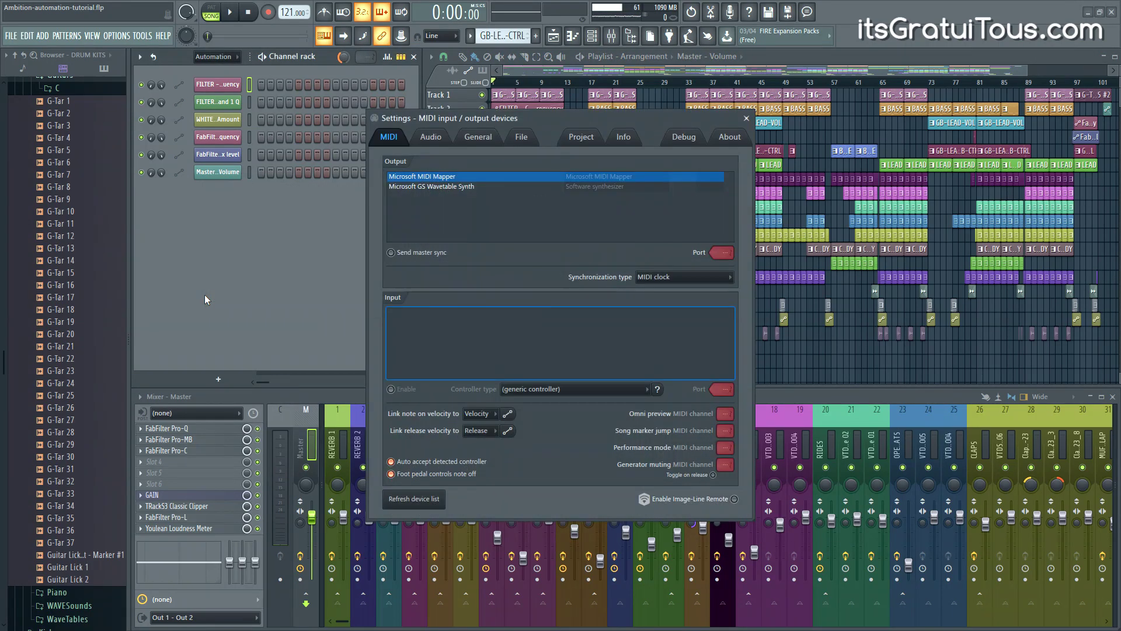
{"action": "left_click", "coordinate": [578, 140]}
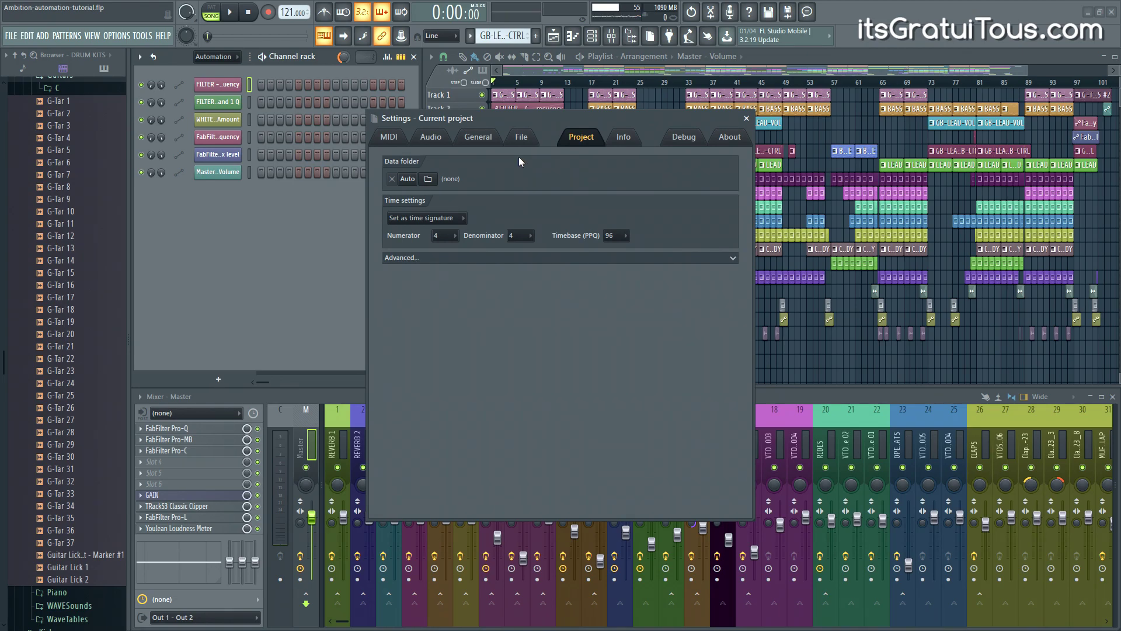
{"action": "left_click", "coordinate": [528, 141]}
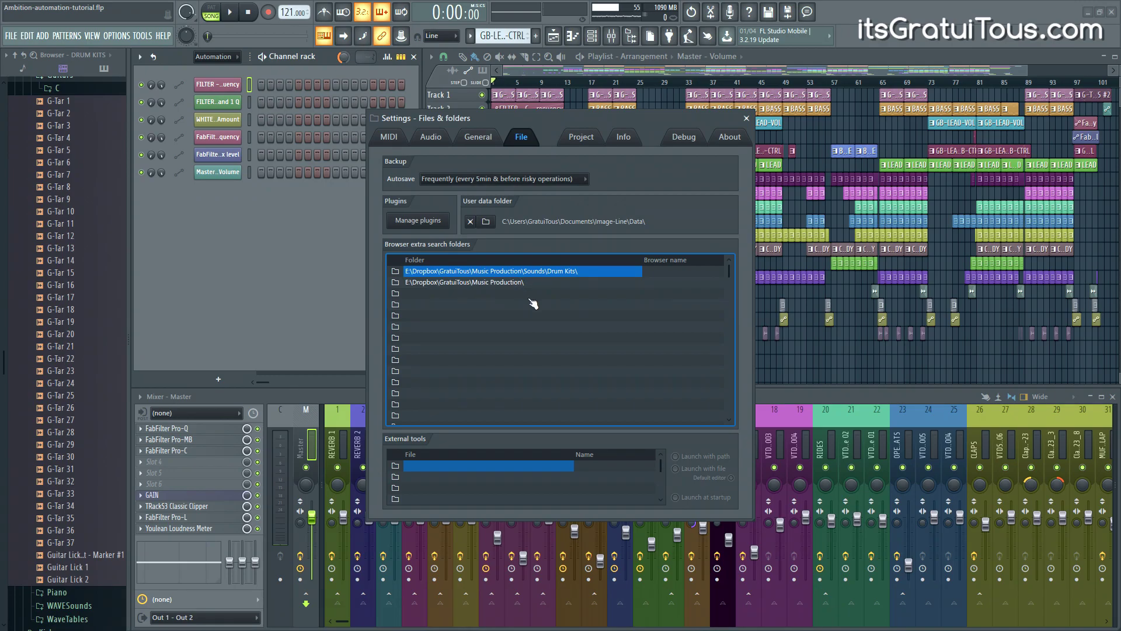
{"action": "left_click", "coordinate": [577, 139]}
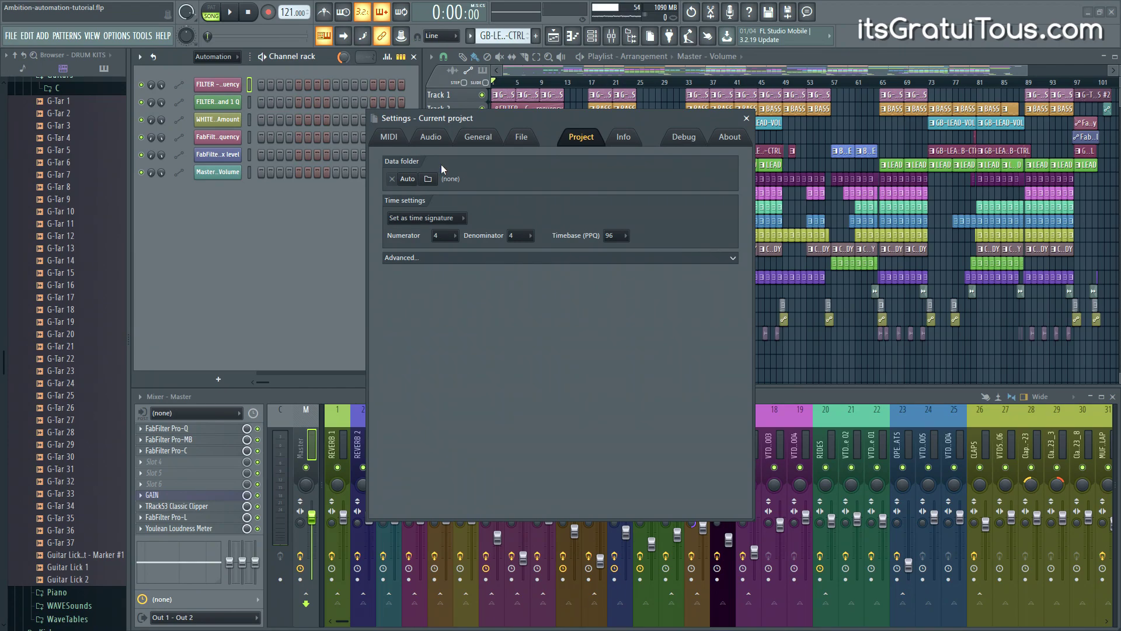
Step: Open the project's folder from Settings, browse back into Ambition, then show the FILE > Export choices
{"action": "left_click", "coordinate": [451, 179]}
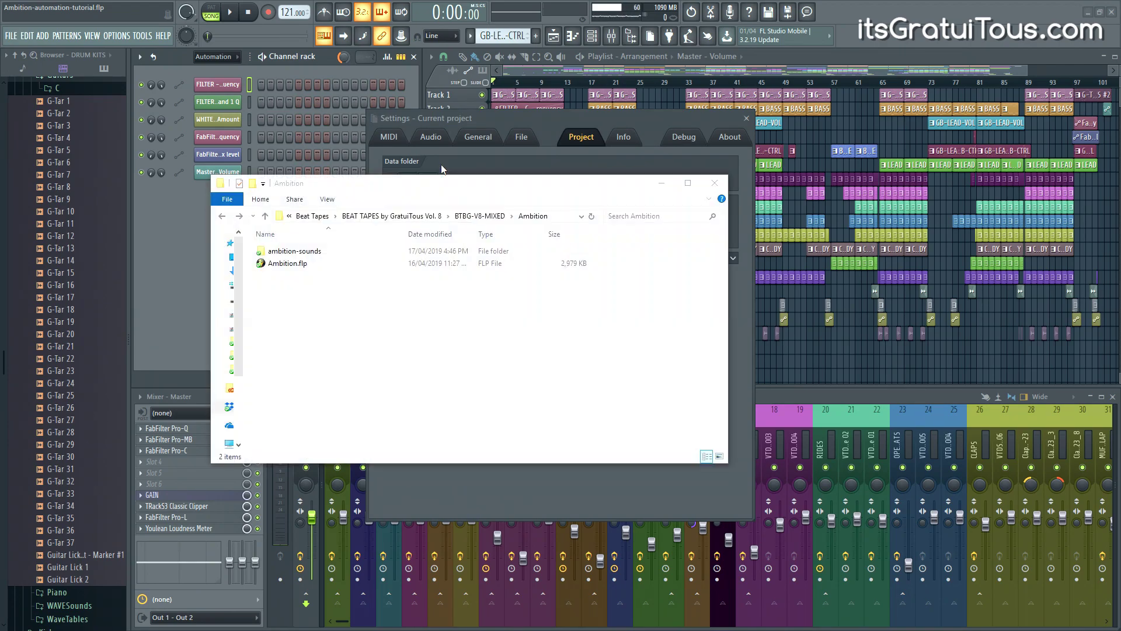
{"action": "left_click", "coordinate": [475, 216]}
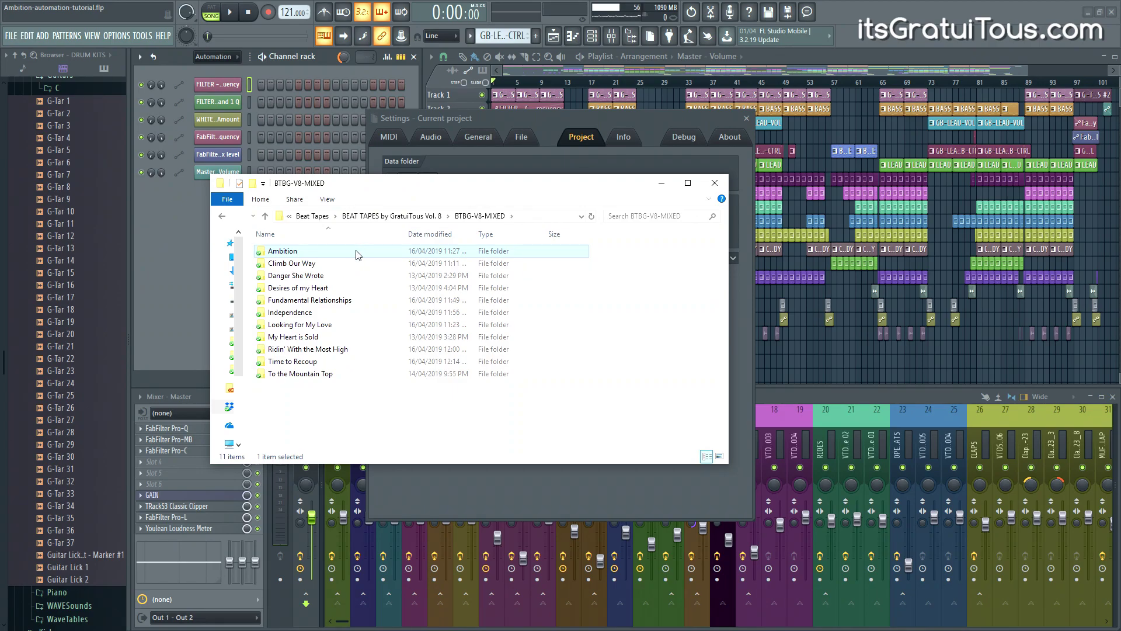
{"action": "double_click", "coordinate": [359, 253]}
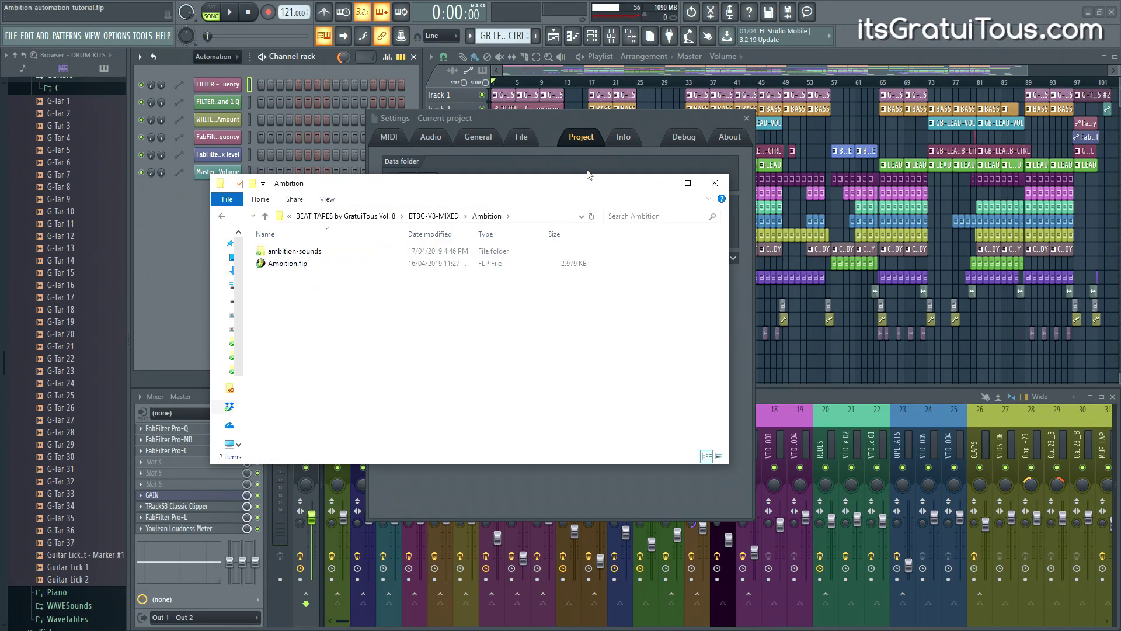
{"action": "left_click", "coordinate": [559, 124]}
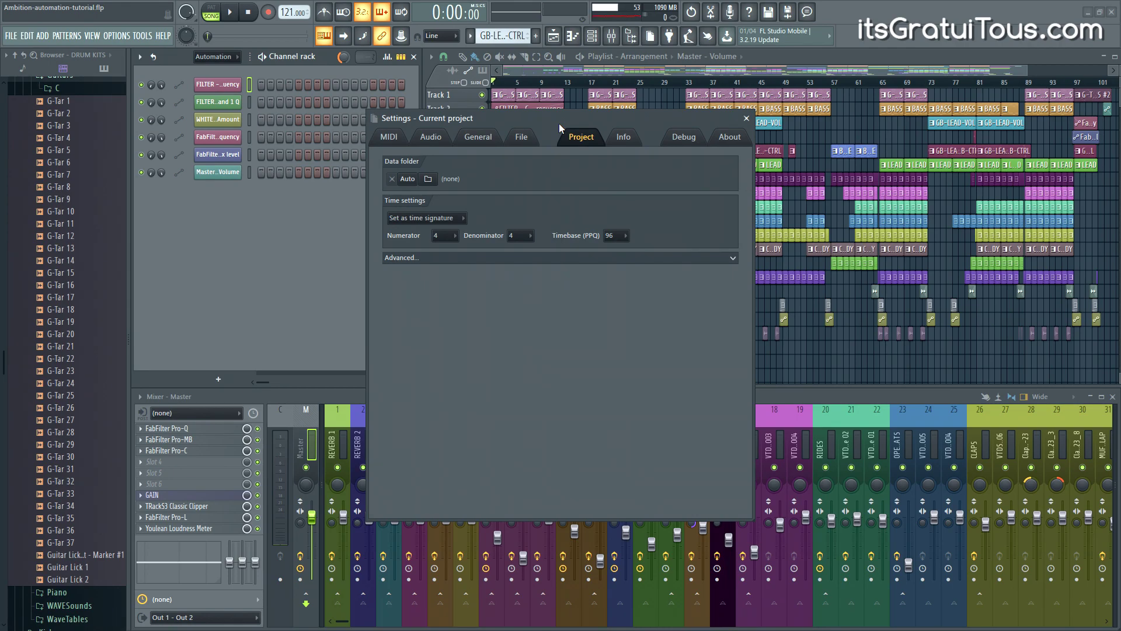
{"action": "key", "text": "alt+Tab"}
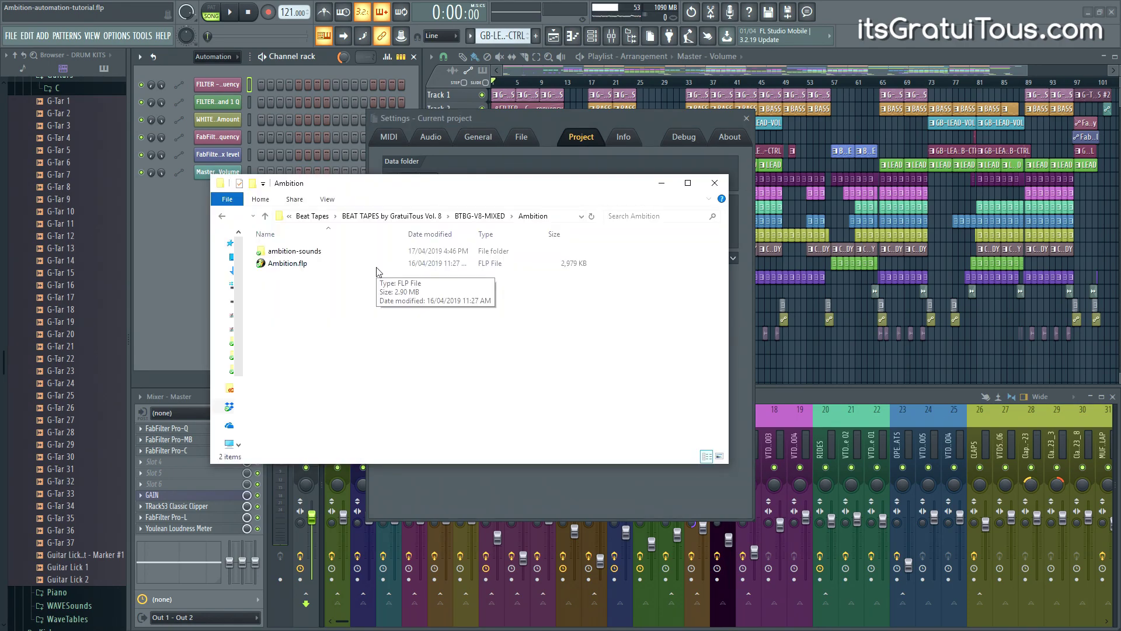
{"action": "left_click", "coordinate": [564, 168]}
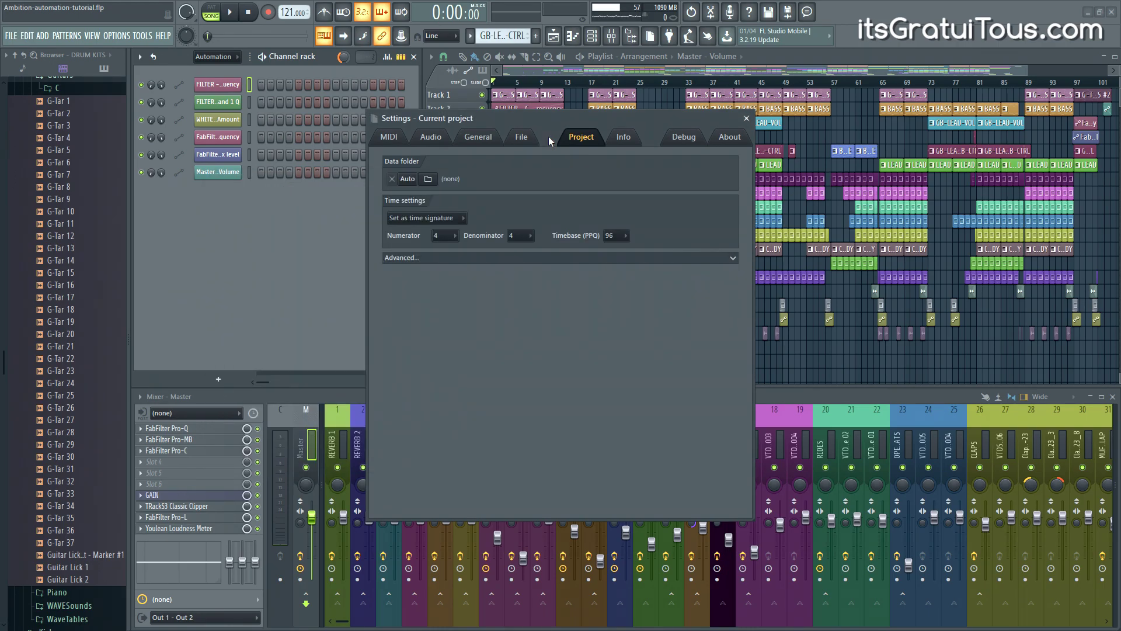
{"action": "left_click", "coordinate": [11, 36]}
{"action": "mouse_move", "coordinate": [24, 139]}
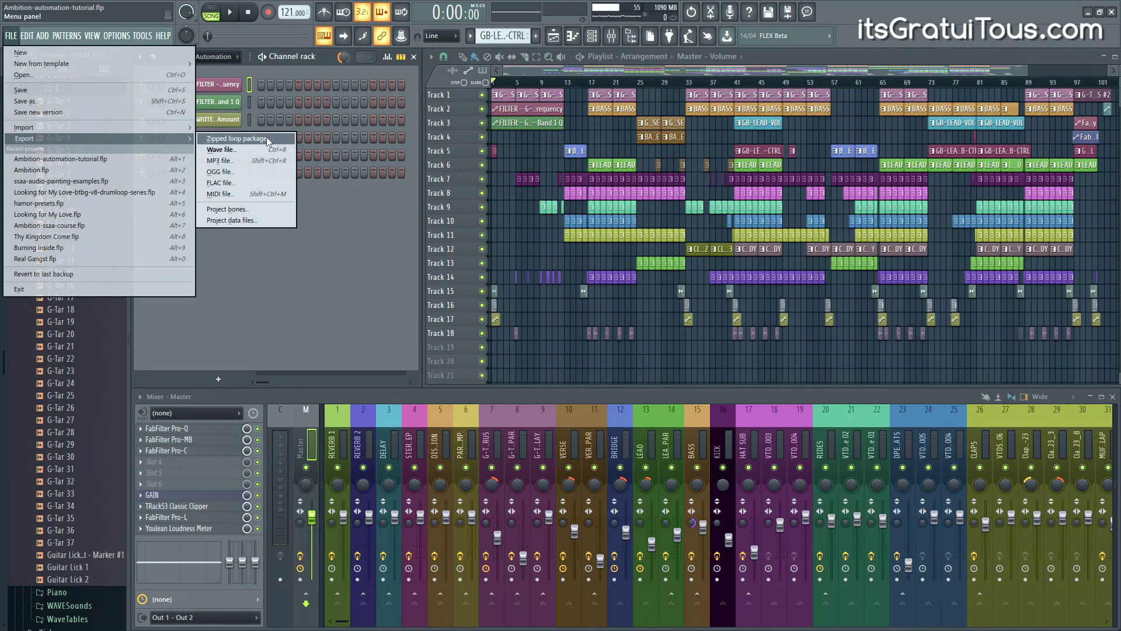
Step: Close the Export submenu and open ambition-sounds to list its 28 sample files
{"action": "left_click", "coordinate": [334, 215]}
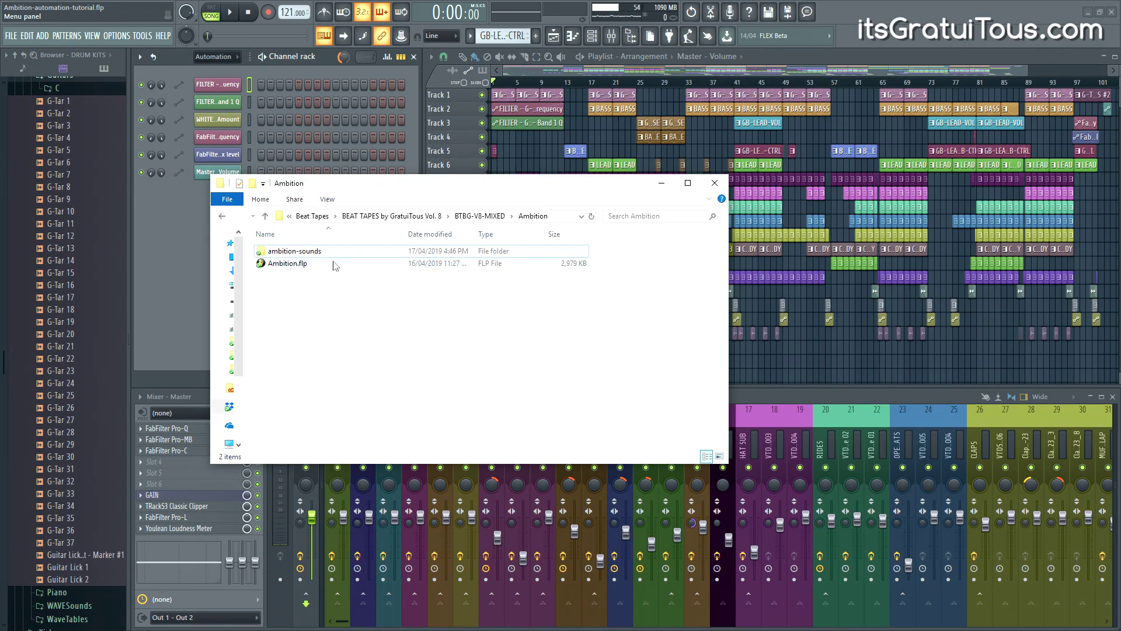
{"action": "double_click", "coordinate": [338, 255]}
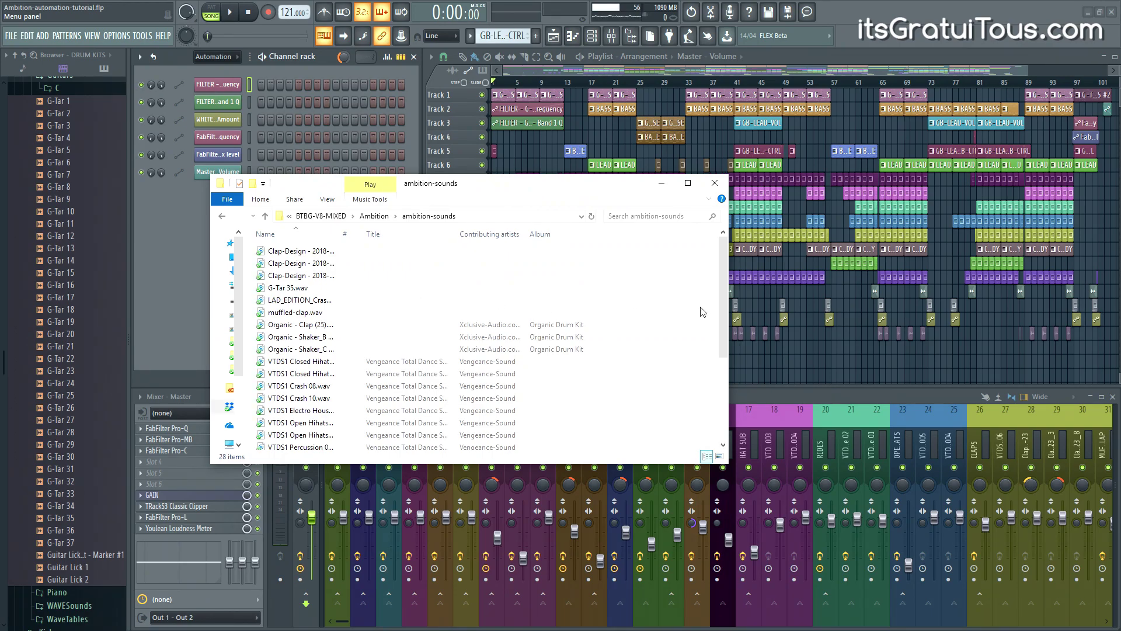
{"action": "key", "text": "alt+Left"}
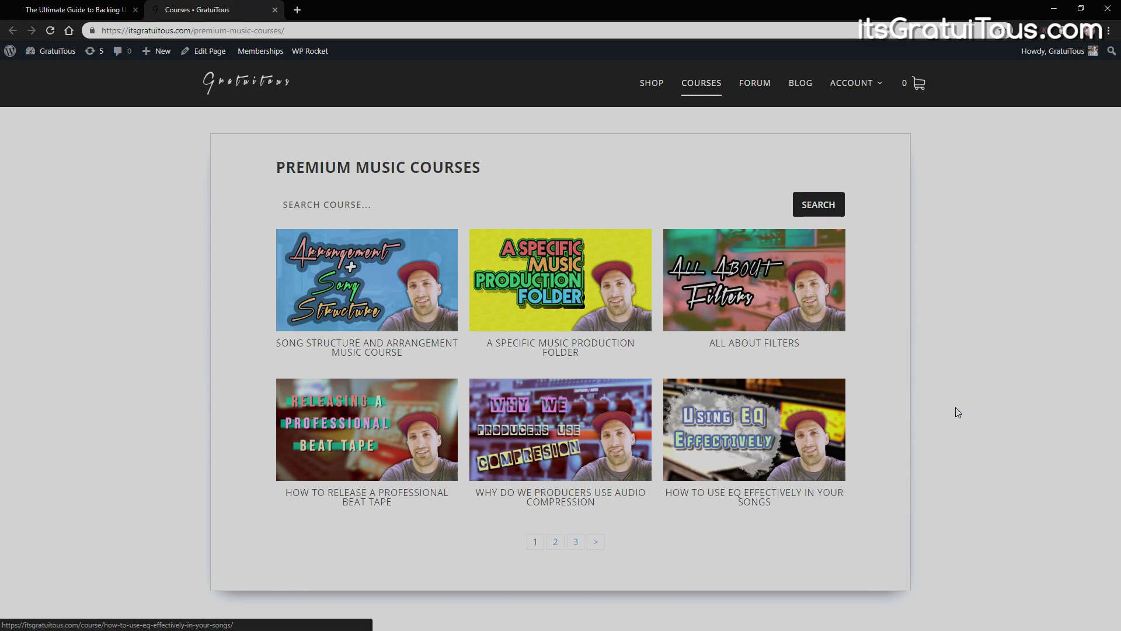
{"action": "left_click", "coordinate": [1054, 11]}
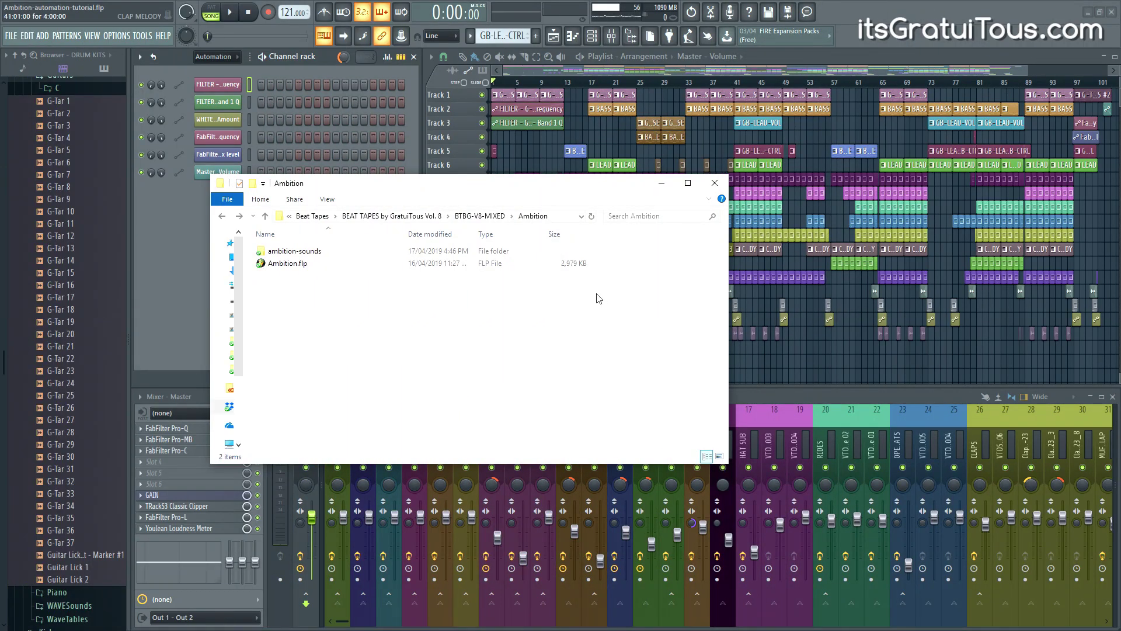